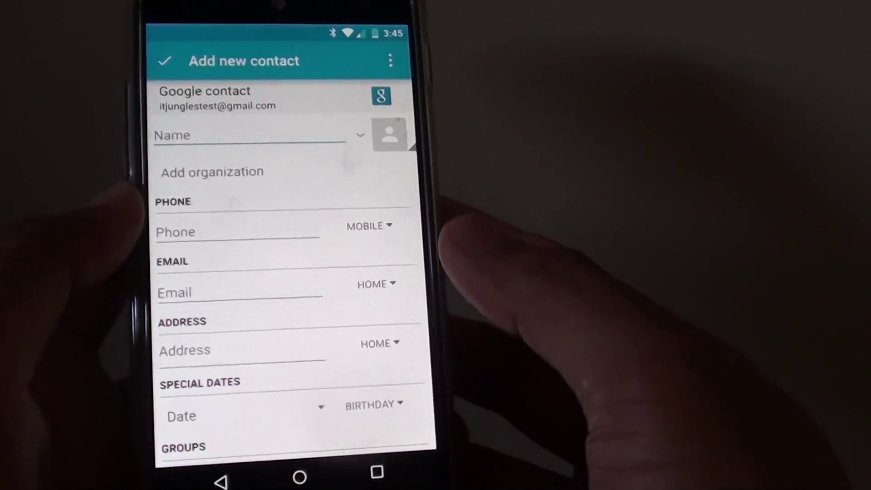
Leave the blank Add new contact form and go to the home screen.
{"action": "left_click", "coordinate": [301, 460]}
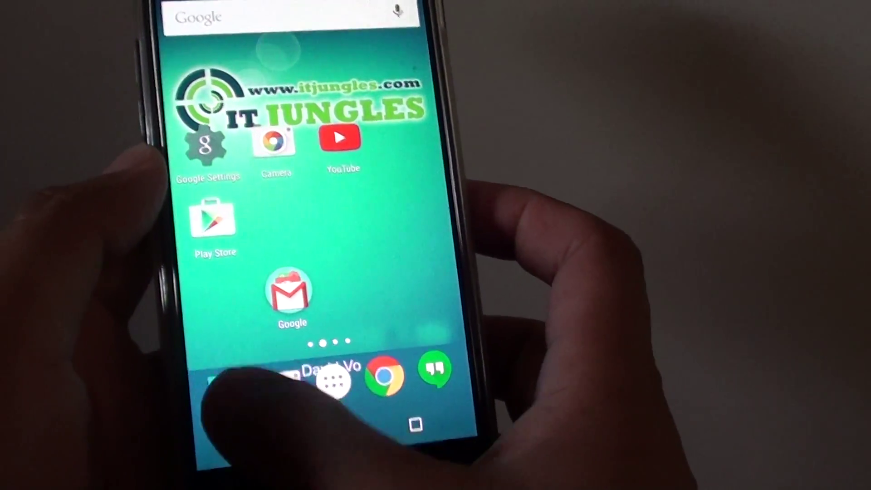
From the Phone app's Contacts list, start a new contact and select its name field.
{"action": "left_click", "coordinate": [208, 389]}
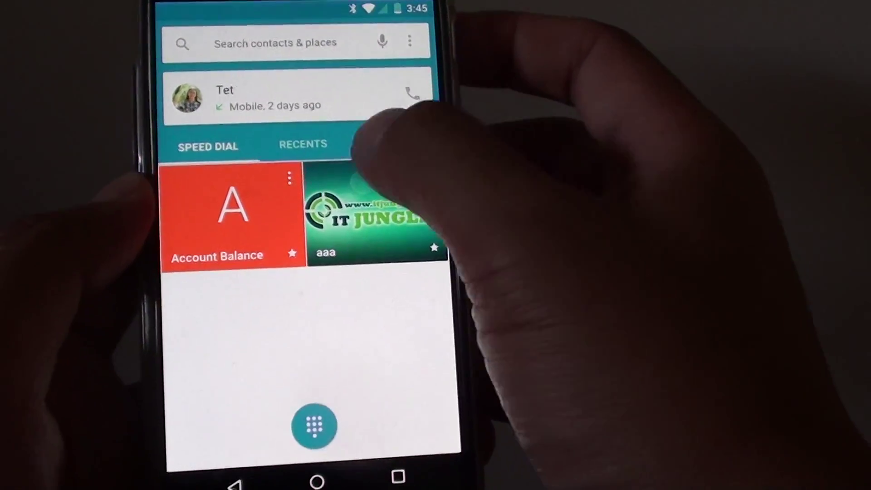
{"action": "left_click", "coordinate": [378, 152]}
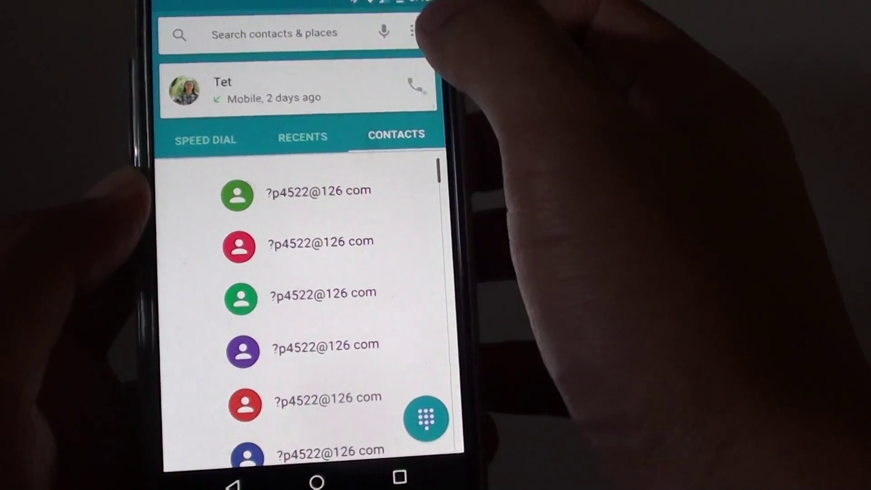
{"action": "left_click", "coordinate": [399, 32]}
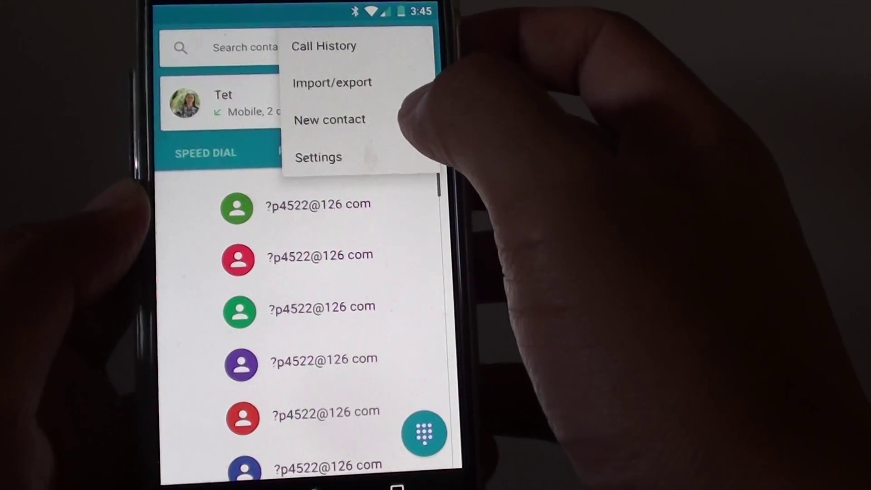
{"action": "left_click", "coordinate": [330, 117]}
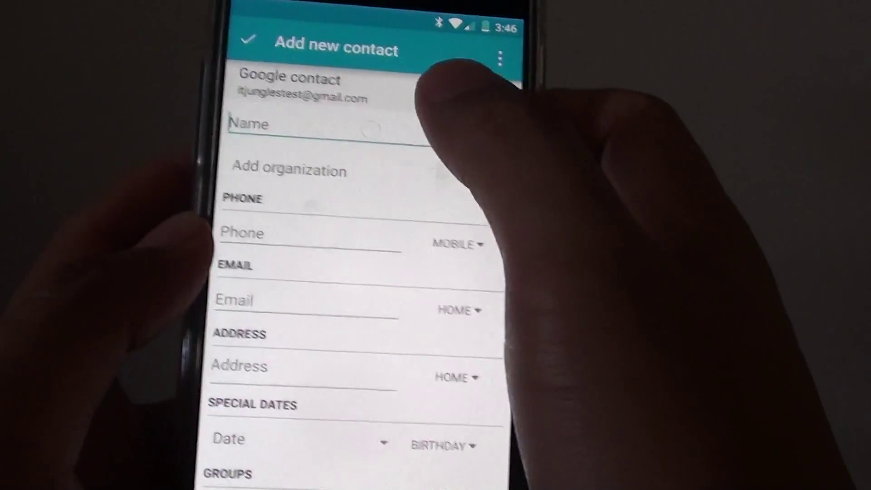
{"action": "left_click", "coordinate": [258, 136]}
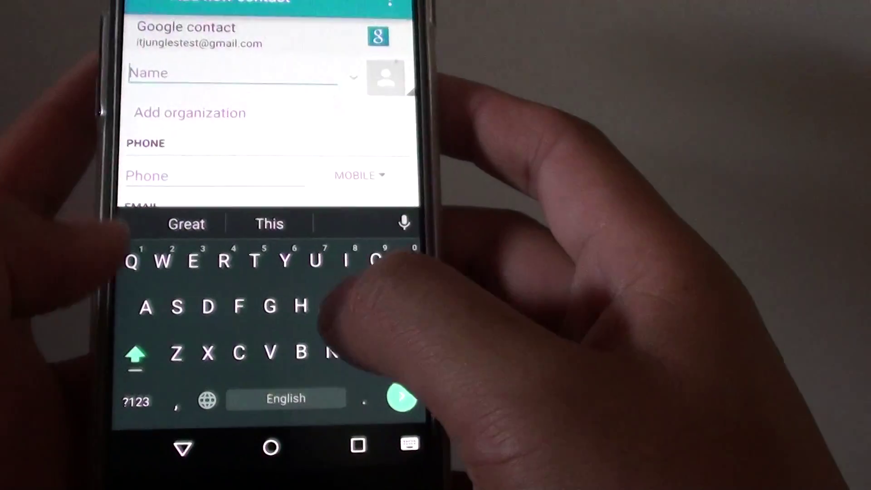
{"action": "type", "text": "Davi"}
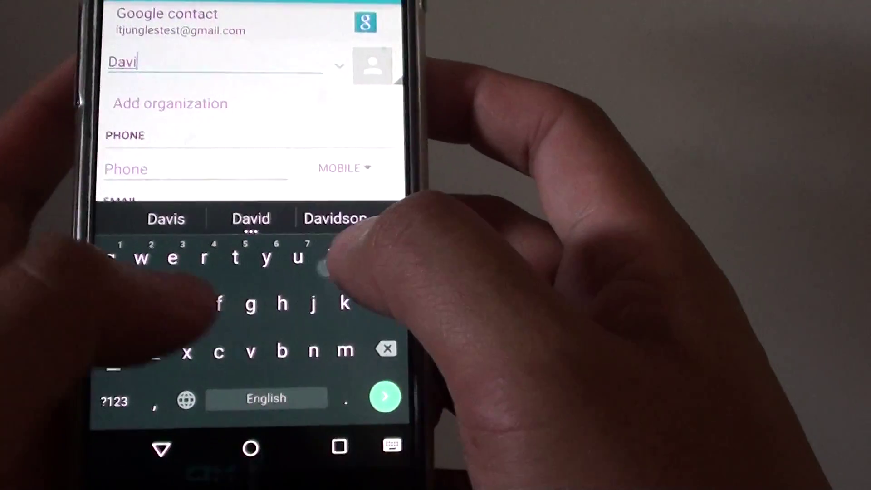
{"action": "type", "text": "d"}
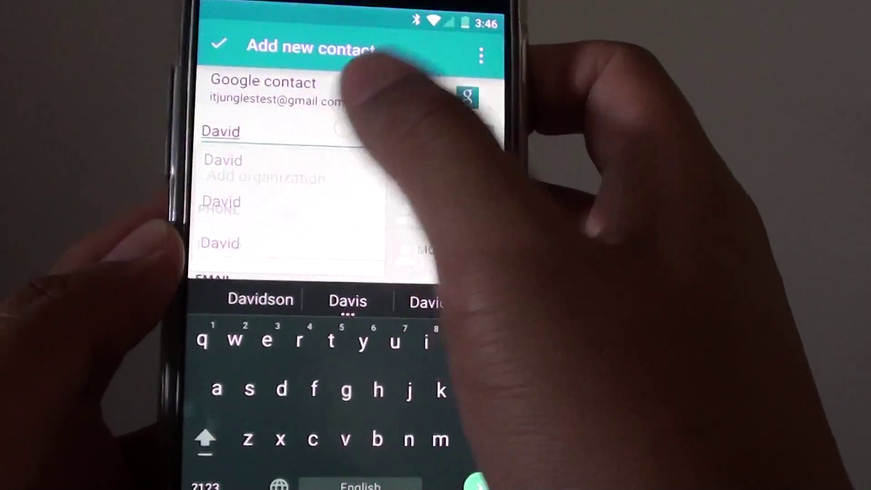
{"action": "left_click", "coordinate": [381, 129]}
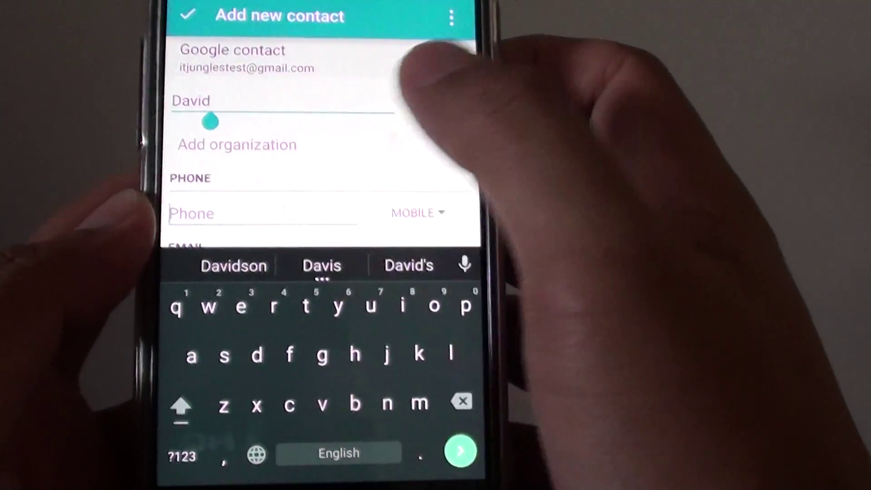
{"action": "left_click", "coordinate": [266, 217]}
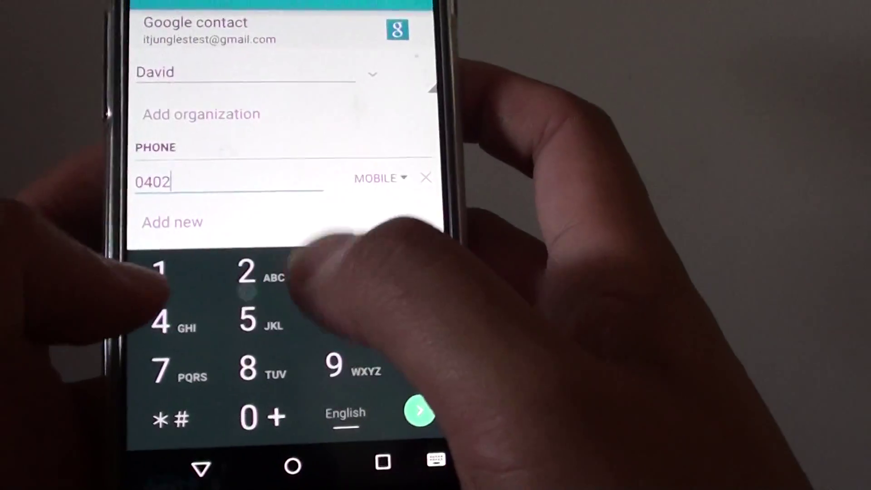
{"action": "left_click_drag", "start_coordinate": [381, 224], "coordinate": [381, 136]}
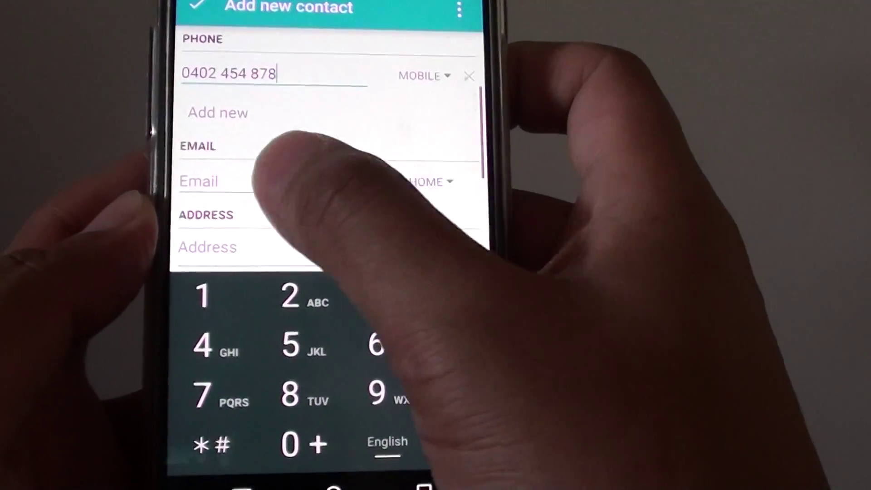
{"action": "left_click", "coordinate": [225, 249]}
{"action": "type", "text": "test"}
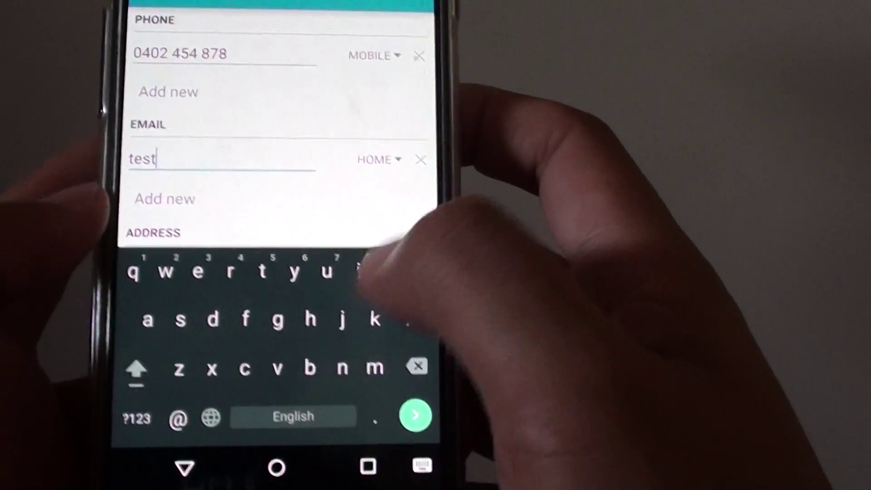
{"action": "left_click", "coordinate": [141, 400]}
{"action": "type", "text": "@reat"}
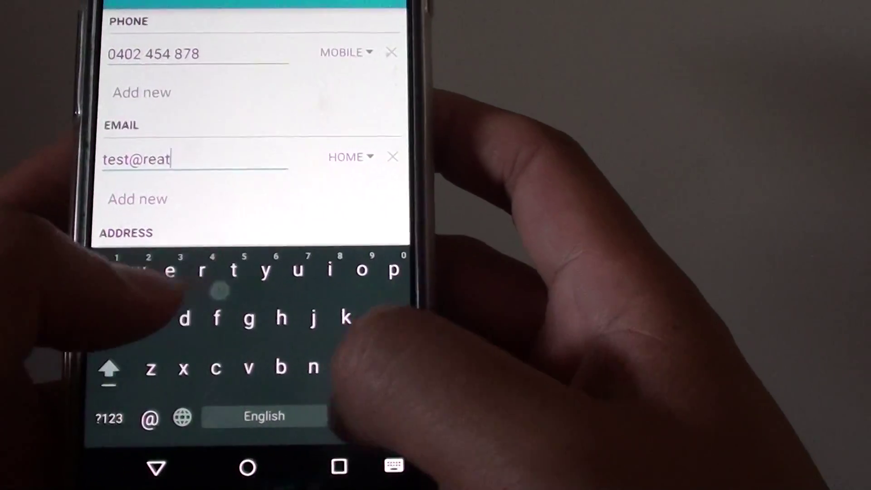
{"action": "type", "text": ".com"}
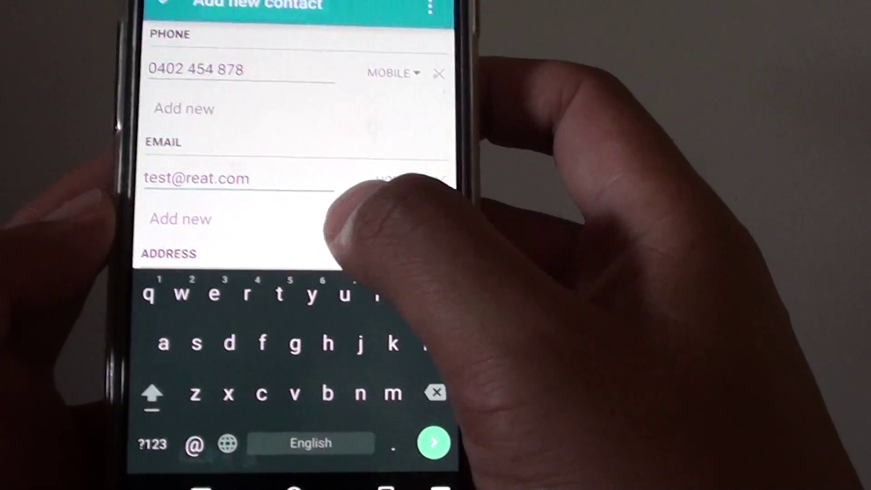
{"action": "scroll", "coordinate": [341, 204], "scroll_direction": "down", "scroll_amount": 2}
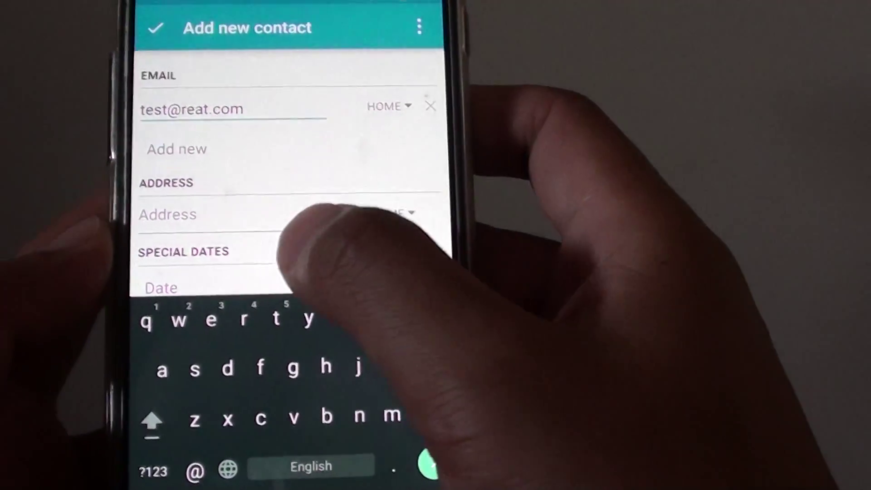
{"action": "scroll", "coordinate": [306, 204], "scroll_direction": "down", "scroll_amount": 2}
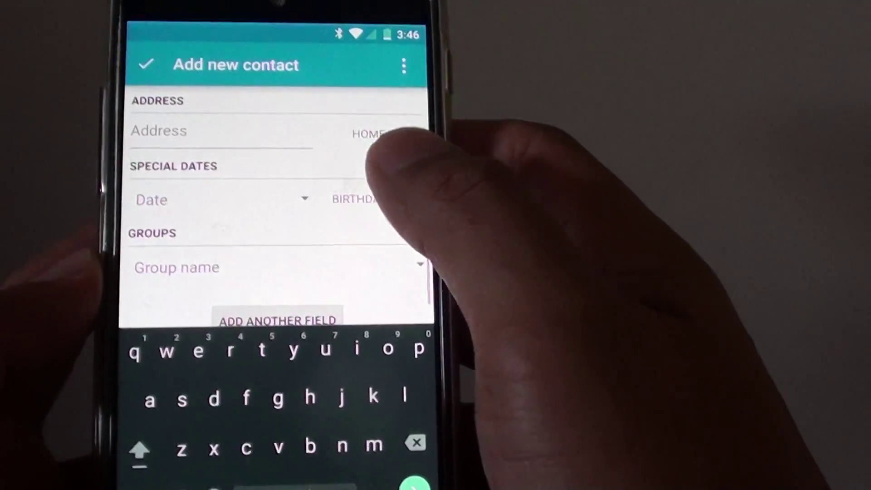
{"action": "scroll", "coordinate": [307, 239], "scroll_direction": "down", "scroll_amount": 1}
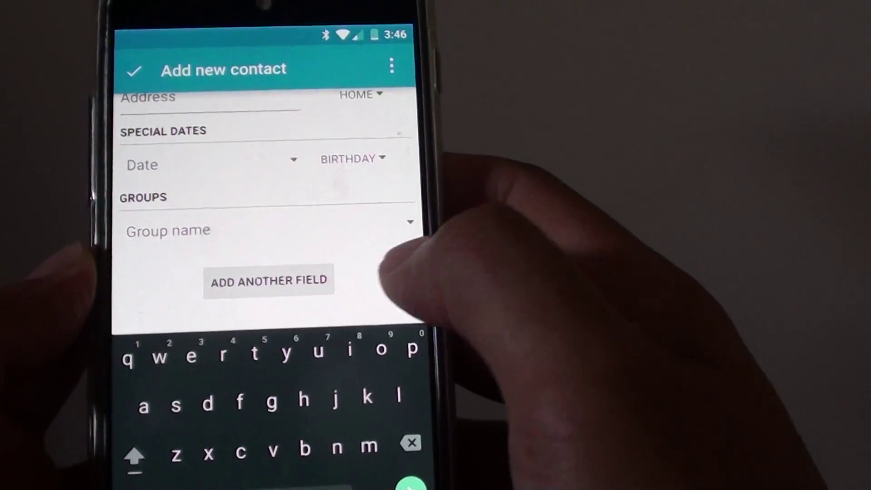
Check the extra fields without adding any, save David, then return home.
{"action": "left_click", "coordinate": [272, 300]}
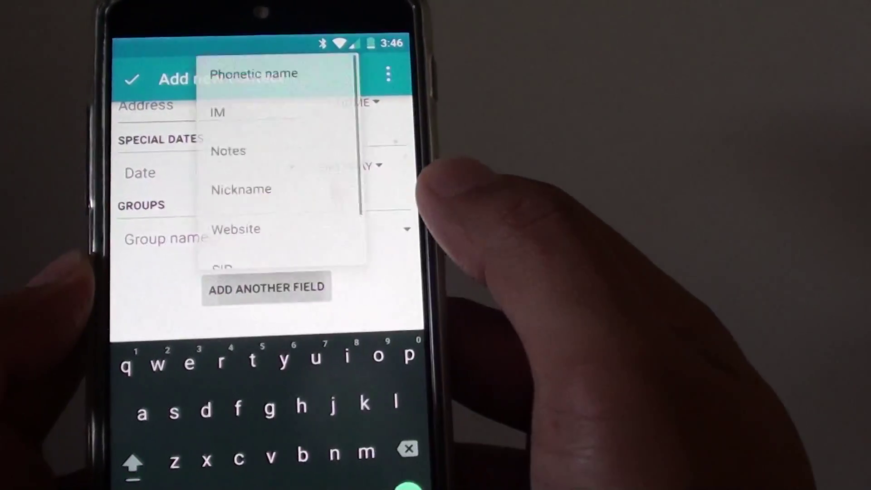
{"action": "scroll", "coordinate": [307, 238], "scroll_direction": "down", "scroll_amount": 1}
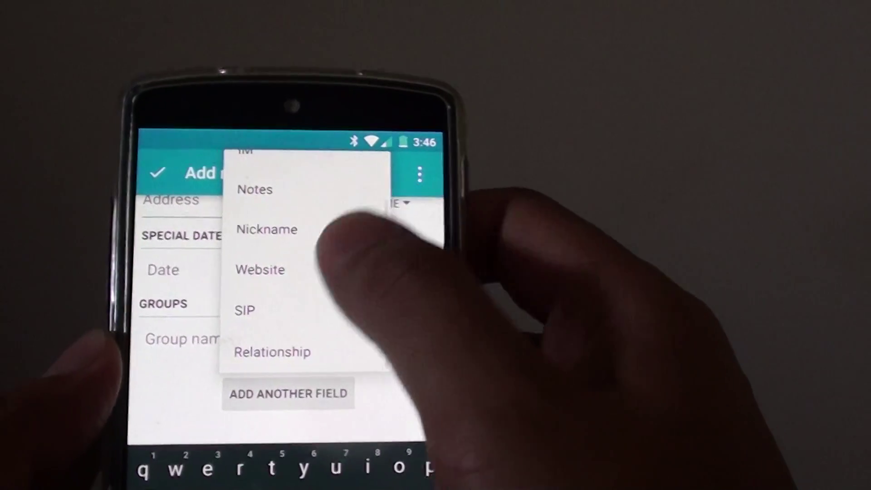
{"action": "scroll", "coordinate": [307, 239], "scroll_direction": "up", "scroll_amount": 1}
{"action": "scroll", "coordinate": [326, 259], "scroll_direction": "down", "scroll_amount": 1}
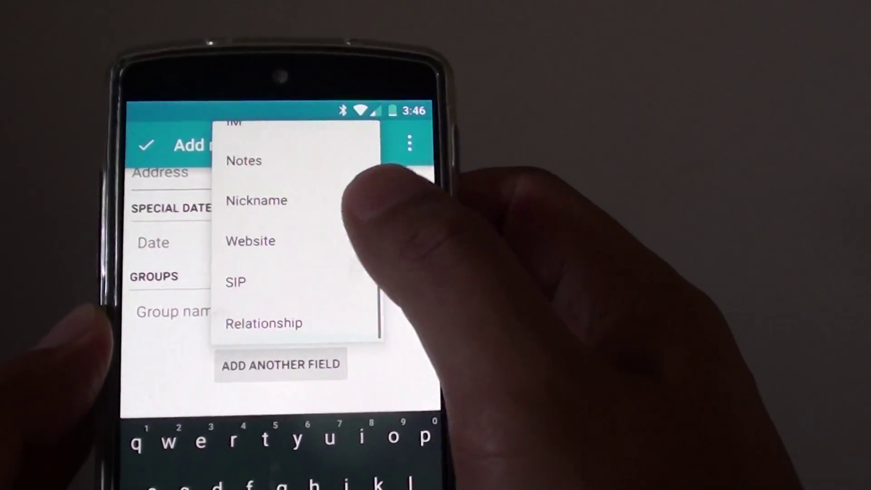
{"action": "left_click", "coordinate": [402, 205]}
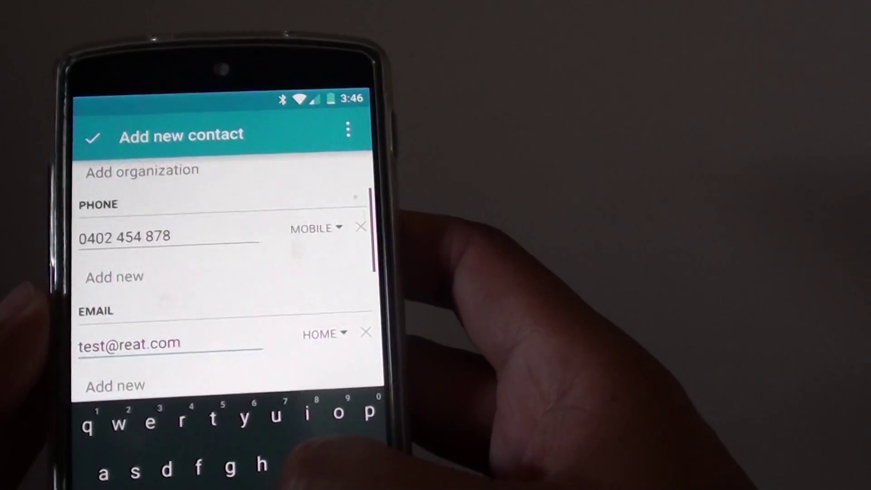
{"action": "scroll", "coordinate": [272, 307], "scroll_direction": "down", "scroll_amount": 2}
{"action": "scroll", "coordinate": [273, 272], "scroll_direction": "down", "scroll_amount": 2}
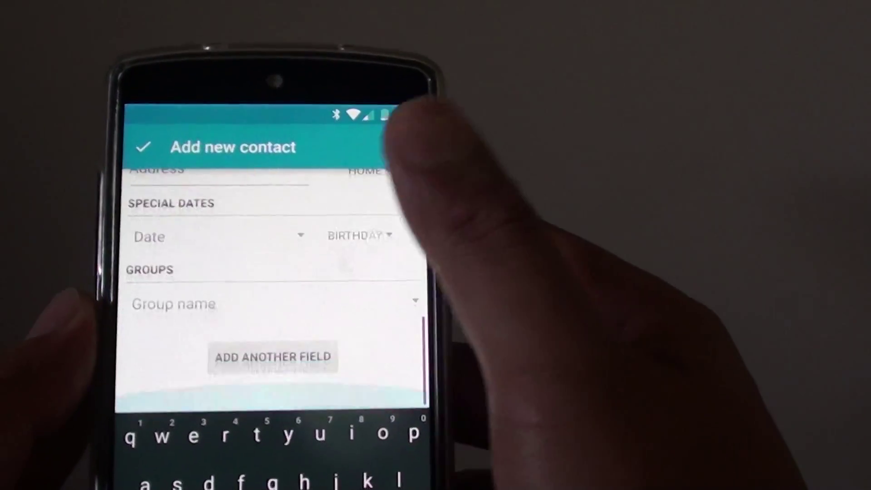
{"action": "scroll", "coordinate": [272, 273], "scroll_direction": "up", "scroll_amount": 5}
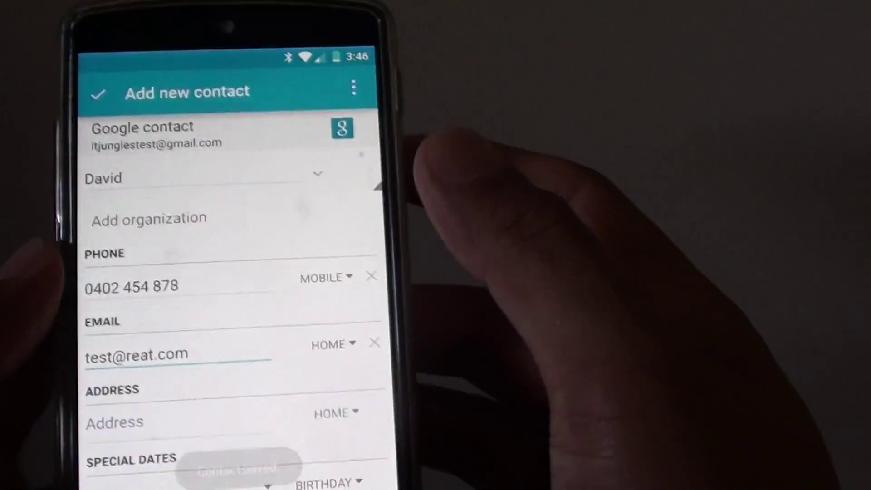
{"action": "left_click", "coordinate": [247, 217]}
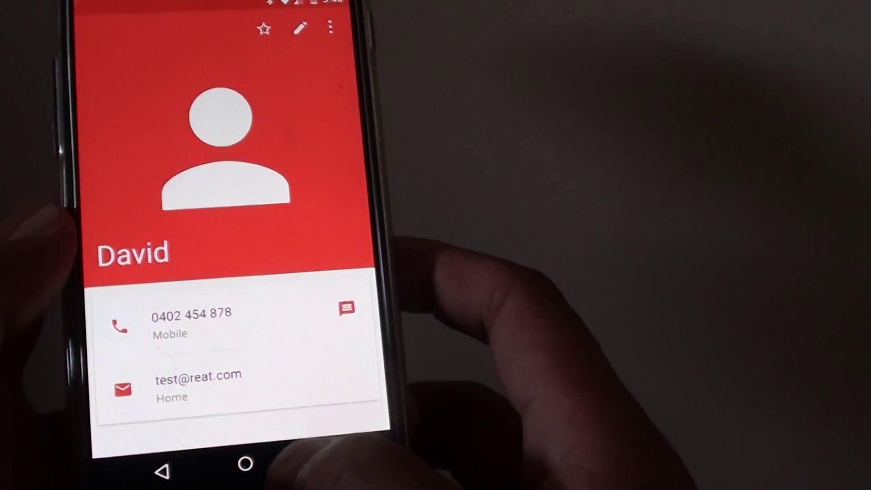
{"action": "left_click", "coordinate": [272, 470]}
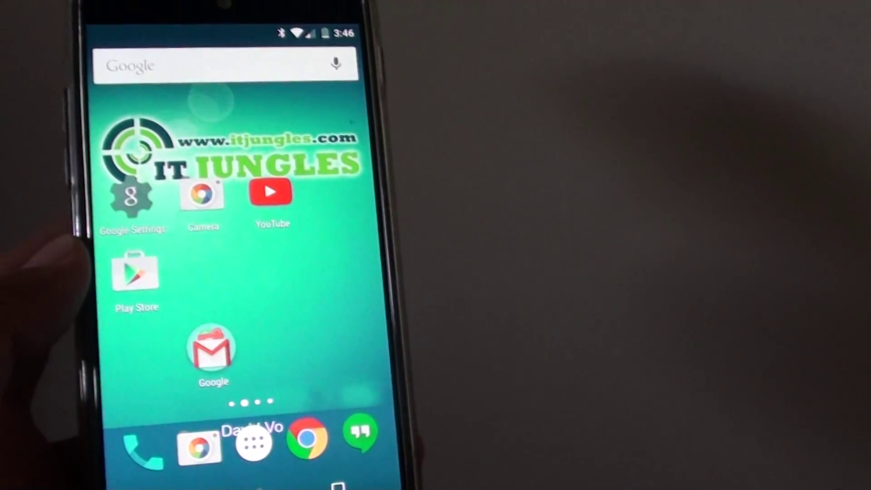